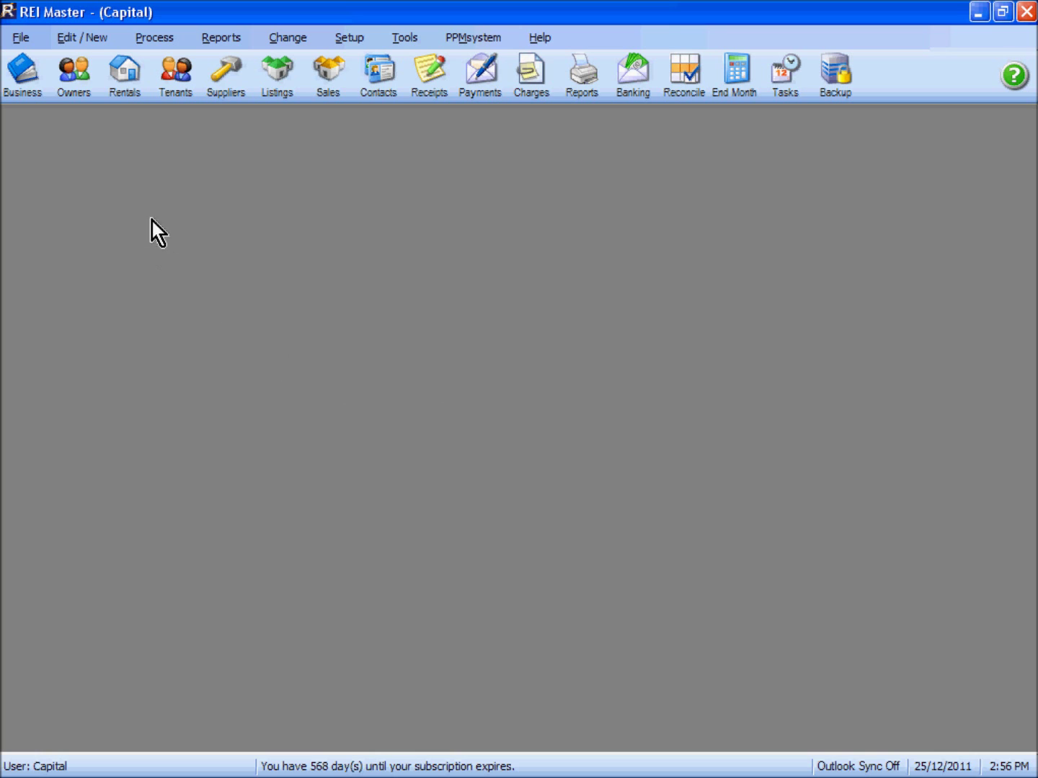
Step: Open the Rental Properties list and start adding a new property record
click(130, 82)
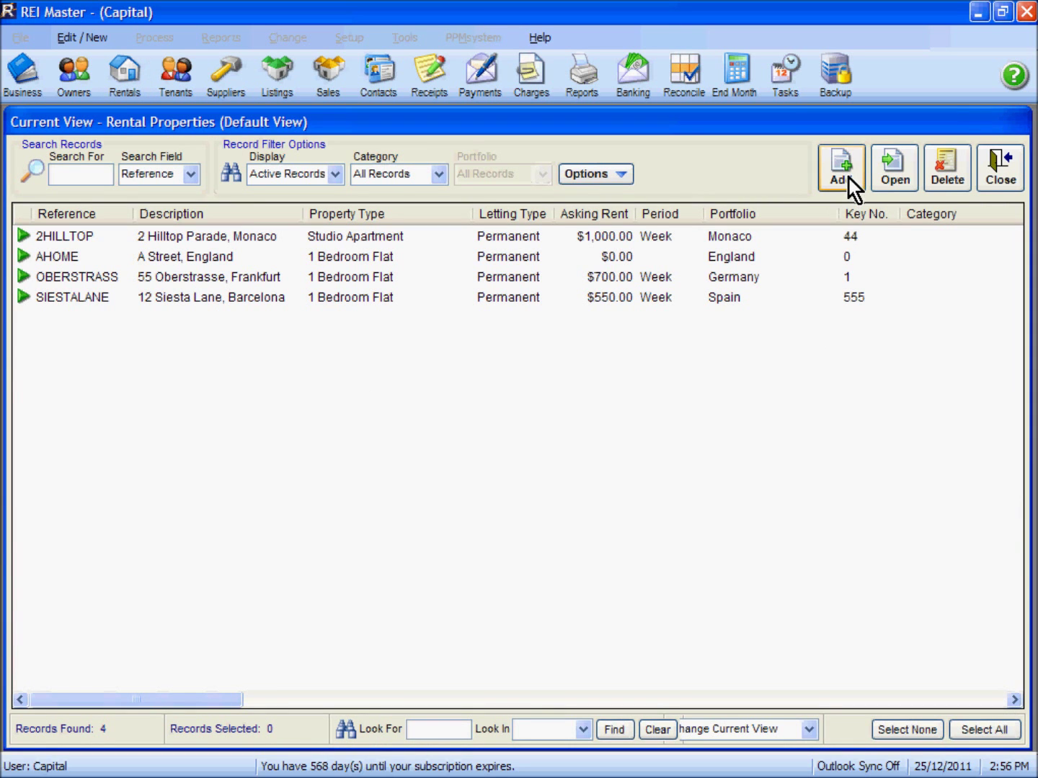
click(845, 173)
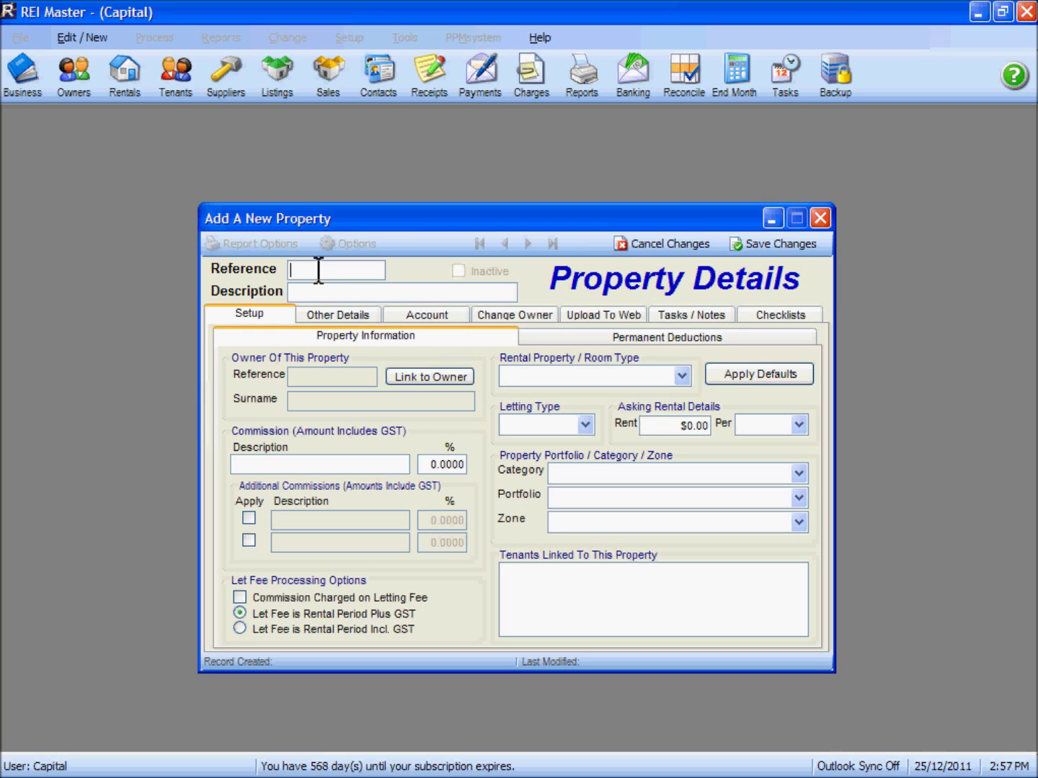
text(60DORA)
key(Tab)
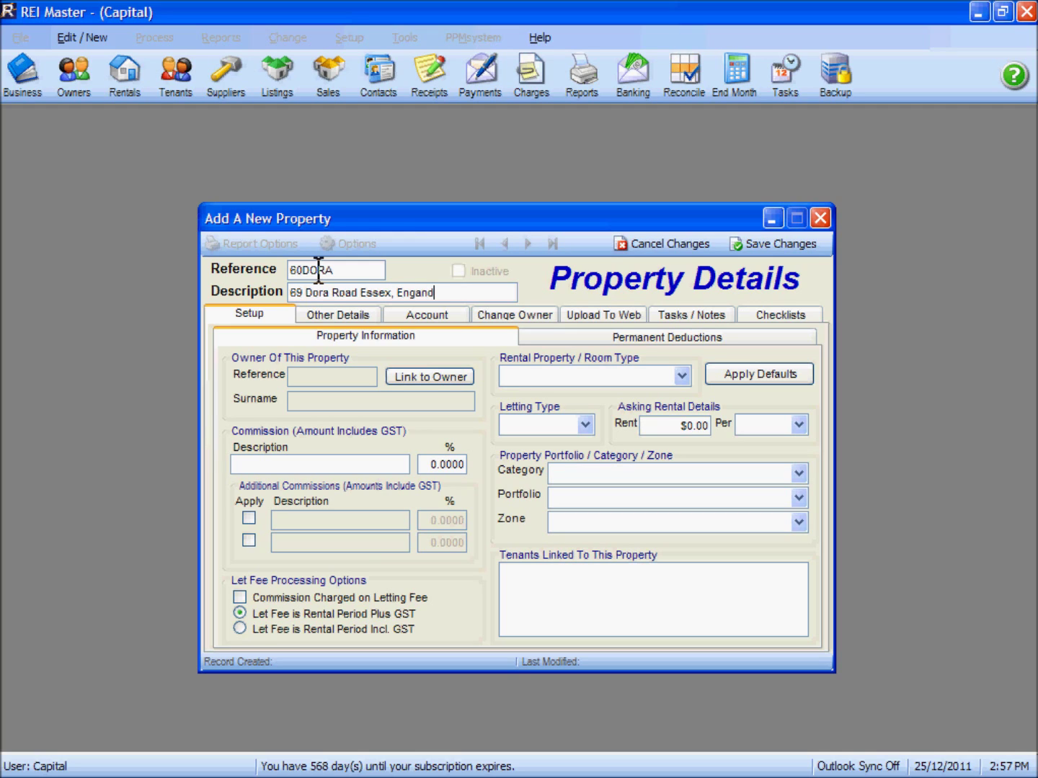
key(Left)
key(Left)
key(Left)
text(l)
key(Left)
key(Left)
key(Left)
key(Left)
key(Left)
key(Left)
key(Left)
key(Left)
key(Left)
key(Left)
key(Left)
text(,)
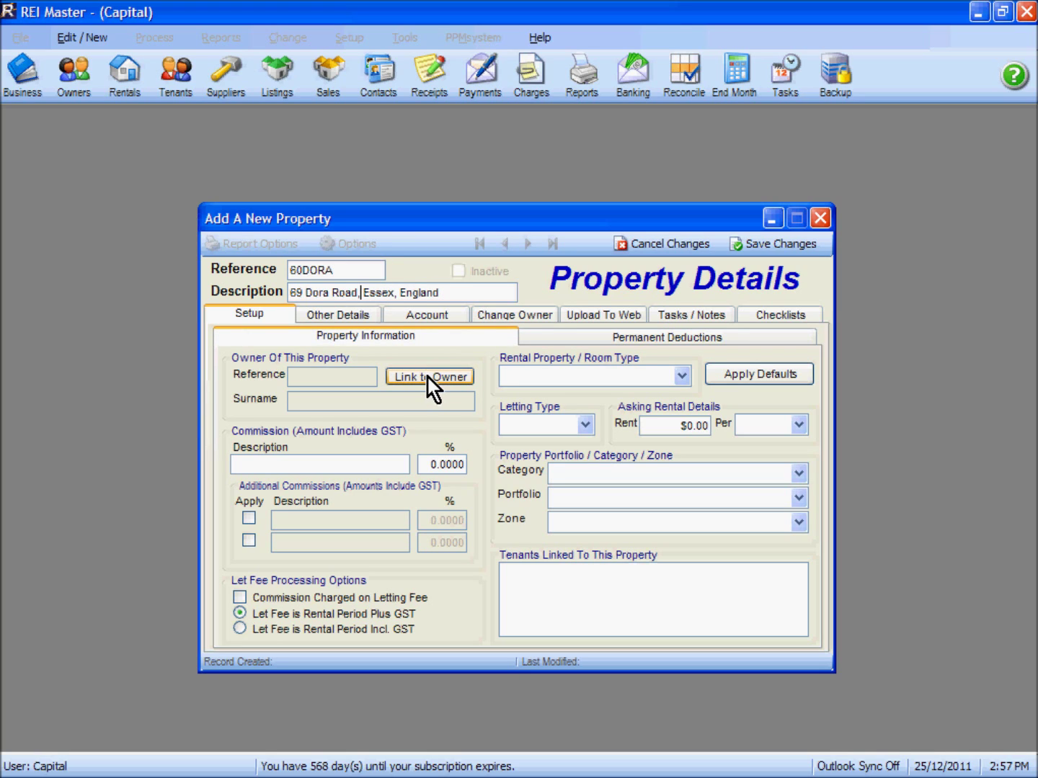
Step: Link the property to its owner, chosen as the fourth row of the Owners List
click(427, 378)
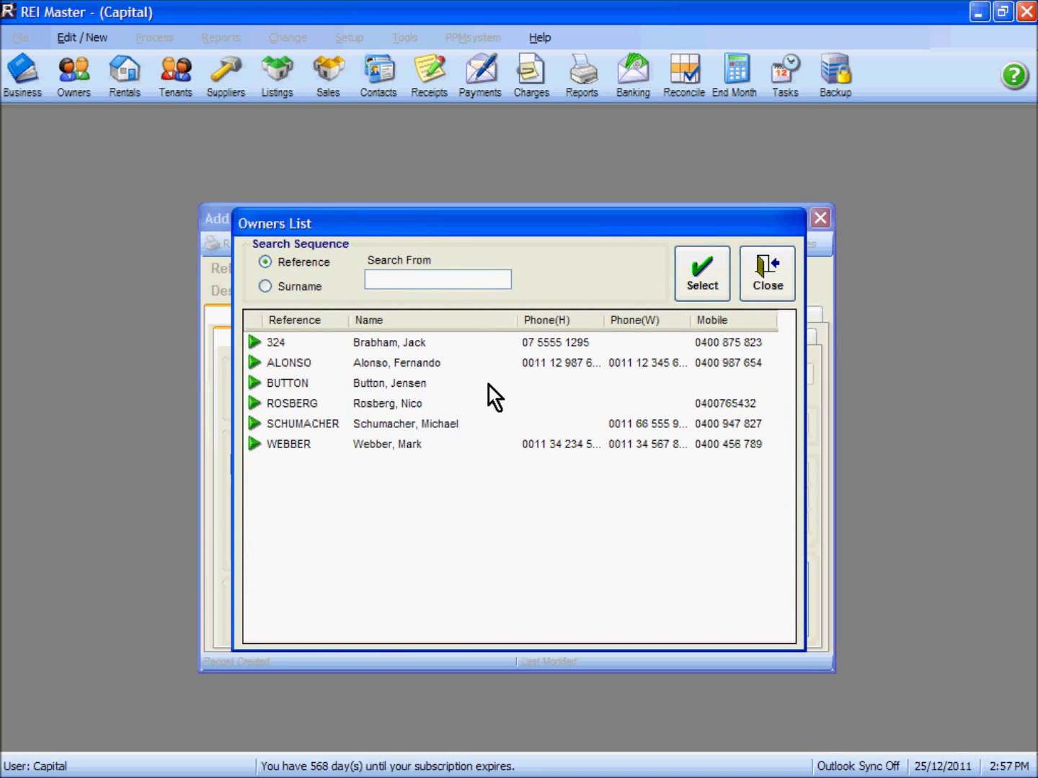
click(294, 404)
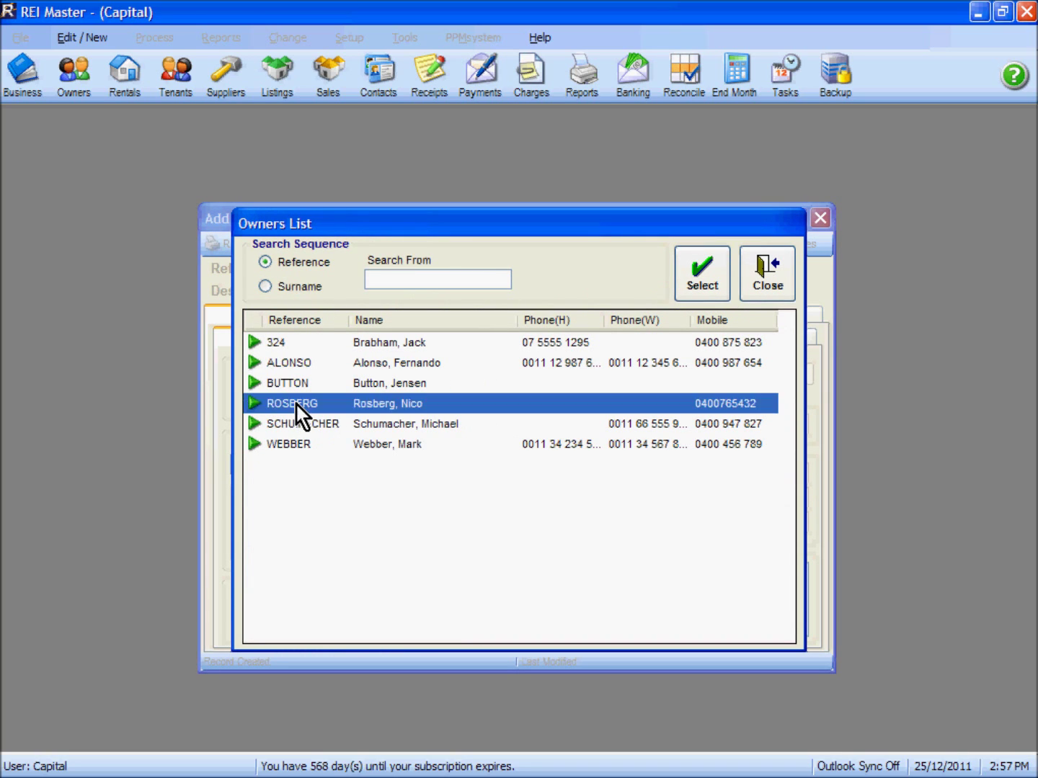
click(699, 276)
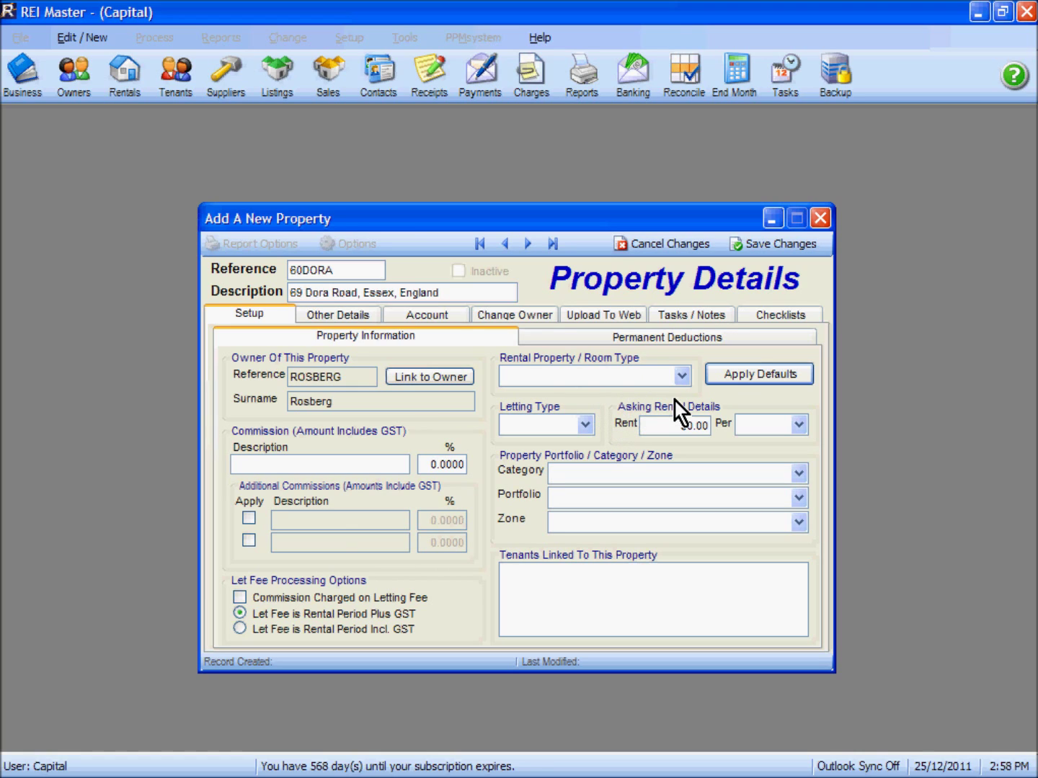
Step: Apply defaults: 1 Bedroom Flat, Permanent letting, 5.5% rent collection, 3.3% management commission
click(757, 375)
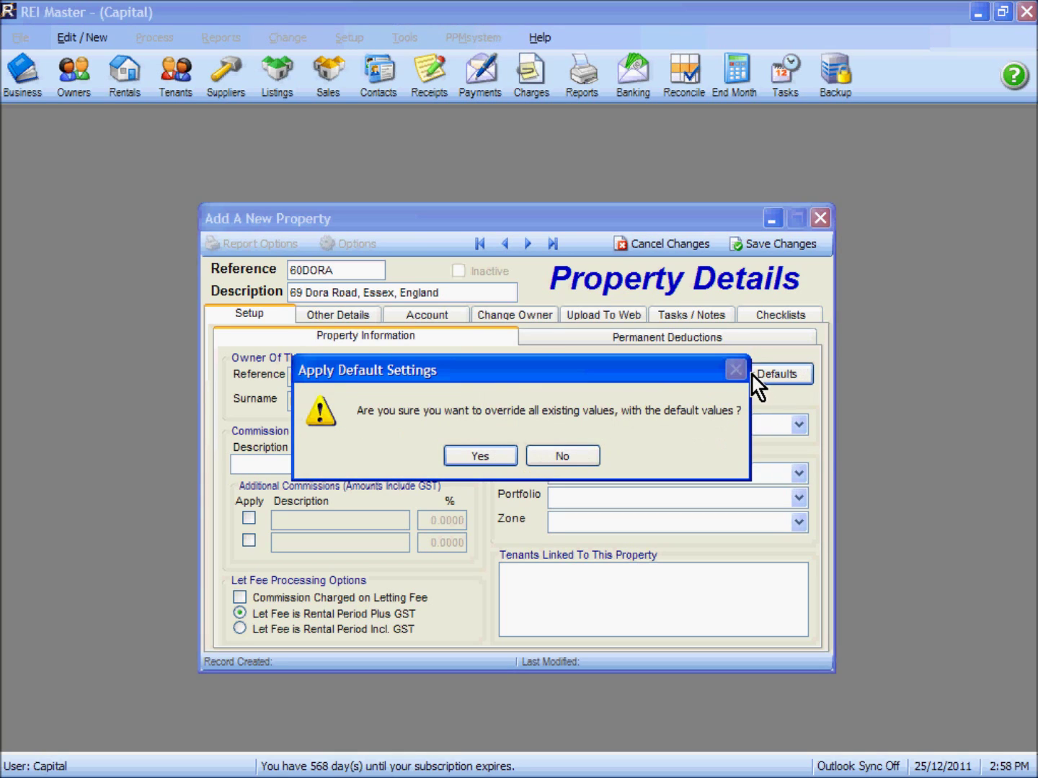
click(482, 457)
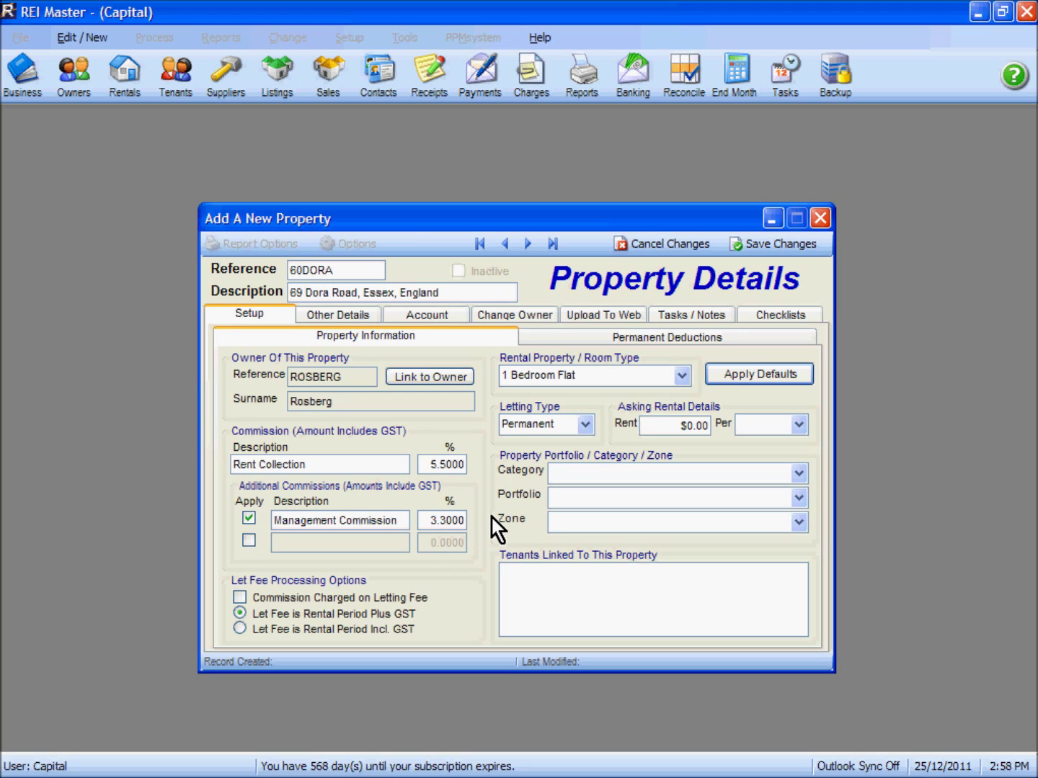
click(666, 425)
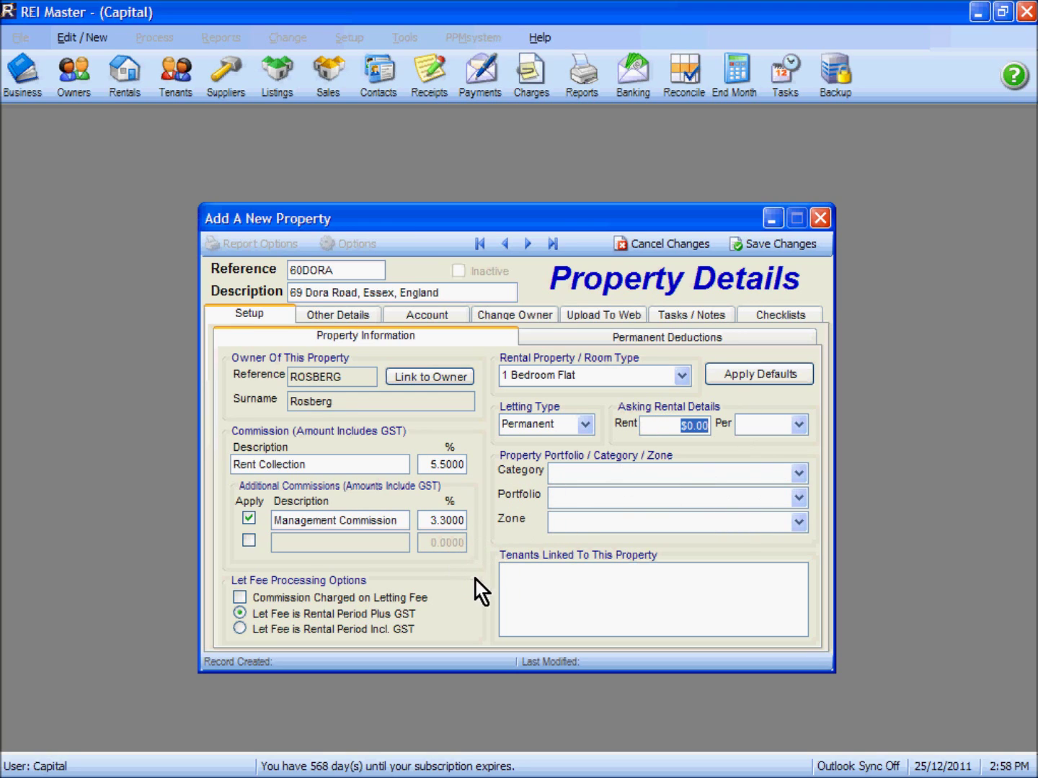
Step: Set the asking rent to $550.00 per Week and assign the England portfolio
text(550)
click(805, 432)
click(753, 448)
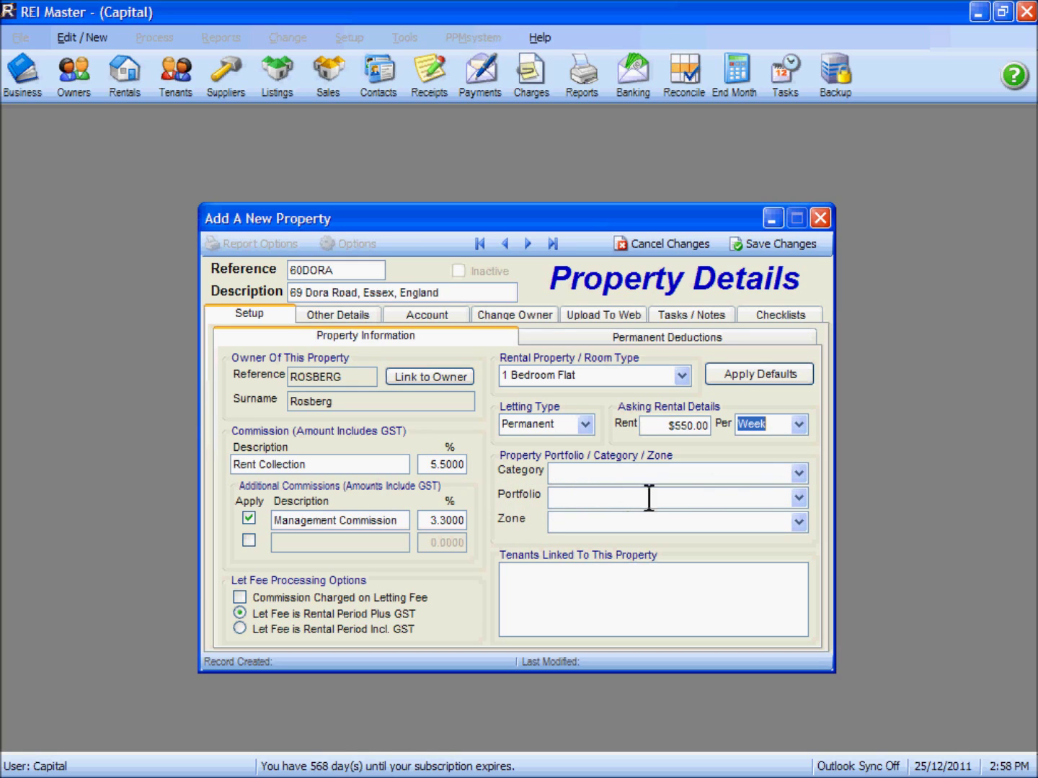
click(799, 498)
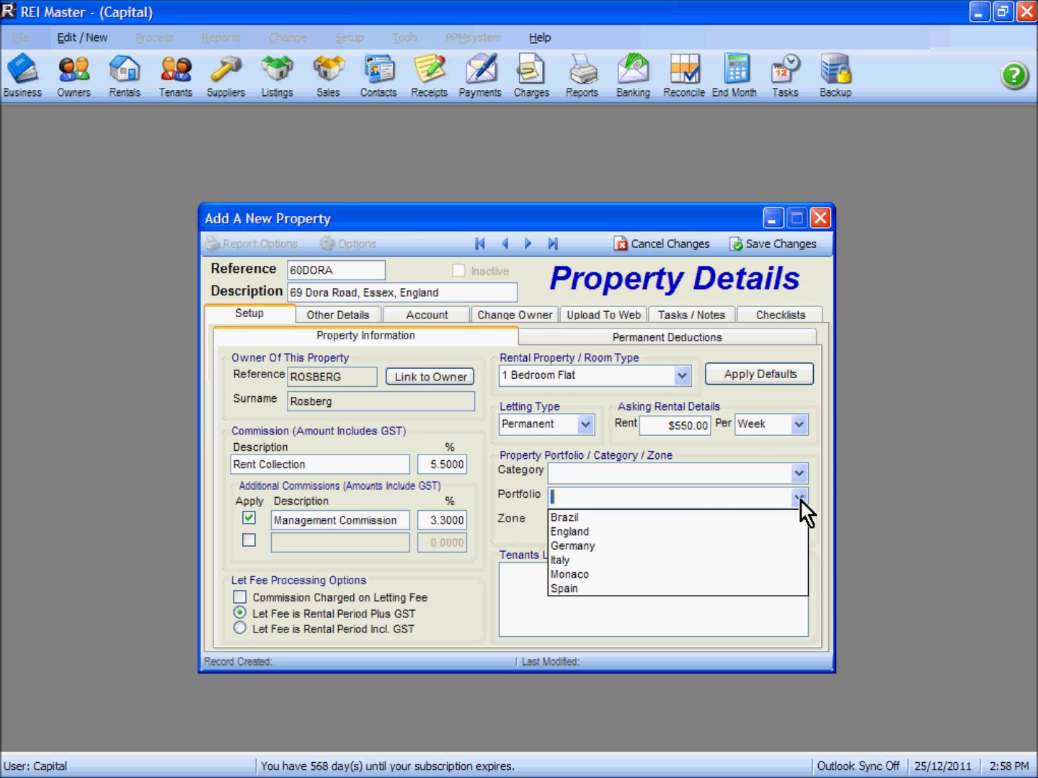
click(586, 532)
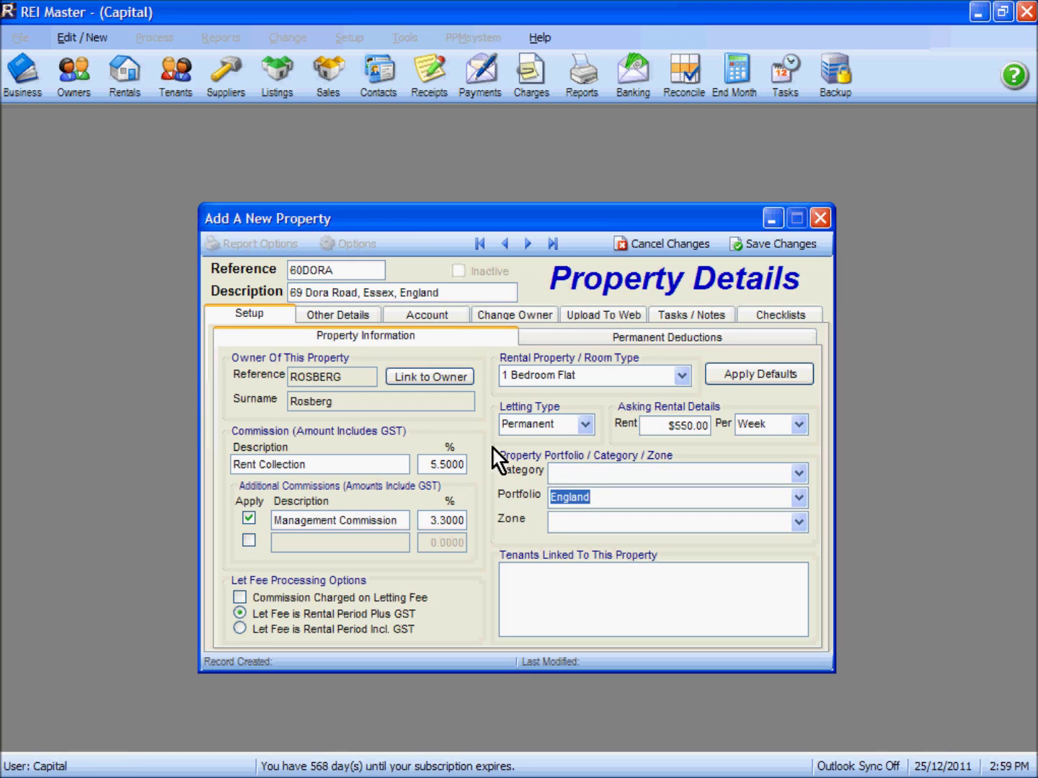
click(657, 339)
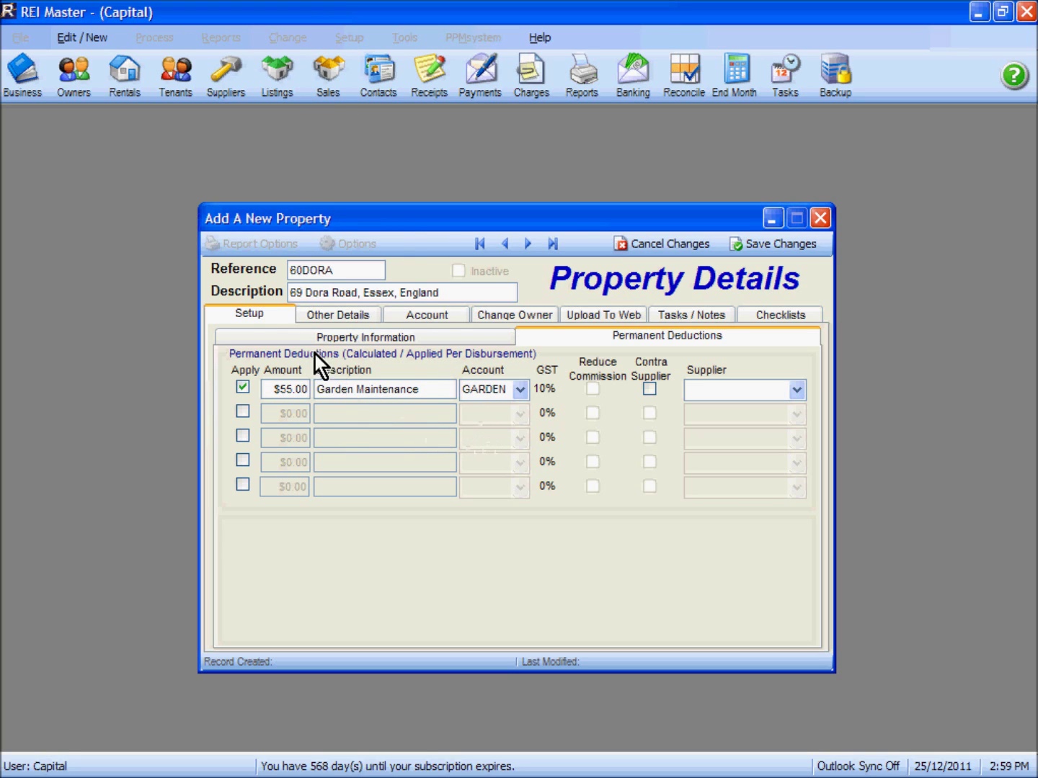
Step: Show the Other Details page listing 1 bedroom and 01/01/2007 inspection dates
click(337, 315)
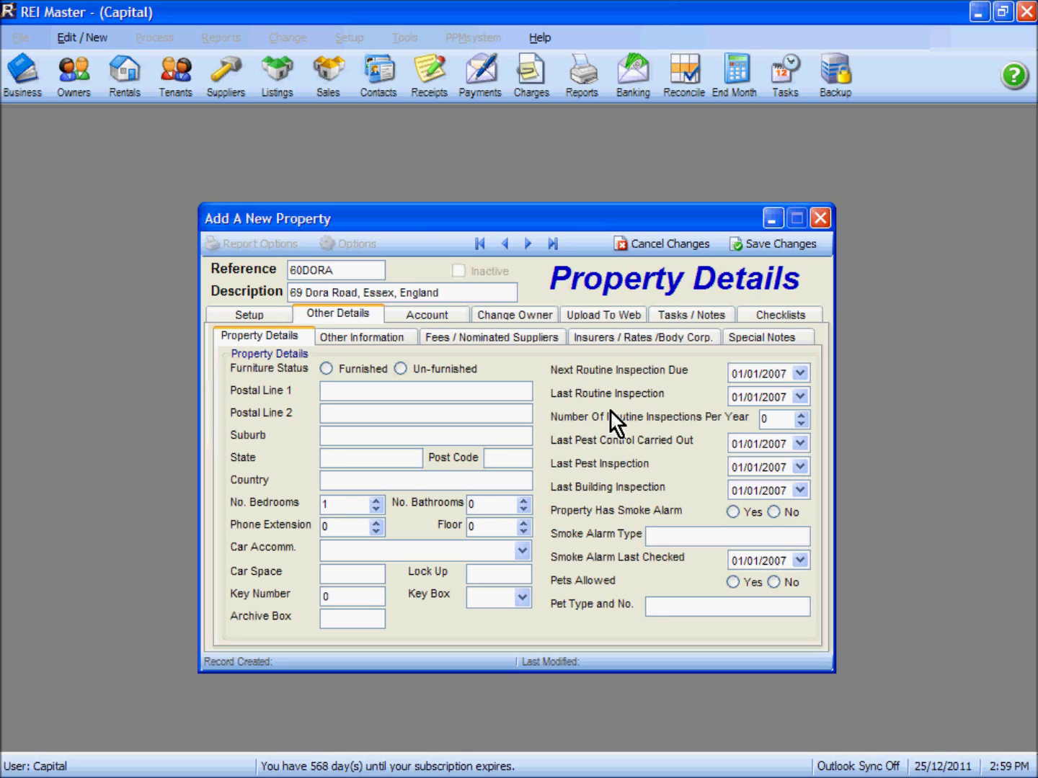
Step: Save the 60DORA property, declining to create a next inspection
click(775, 248)
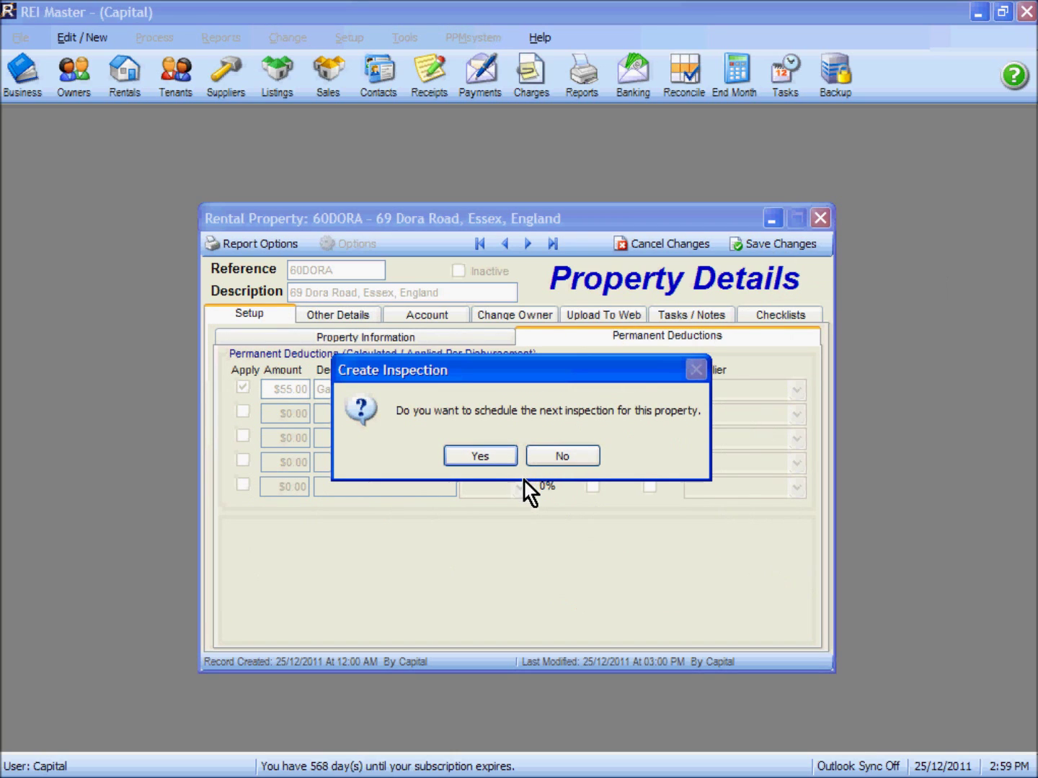
click(563, 457)
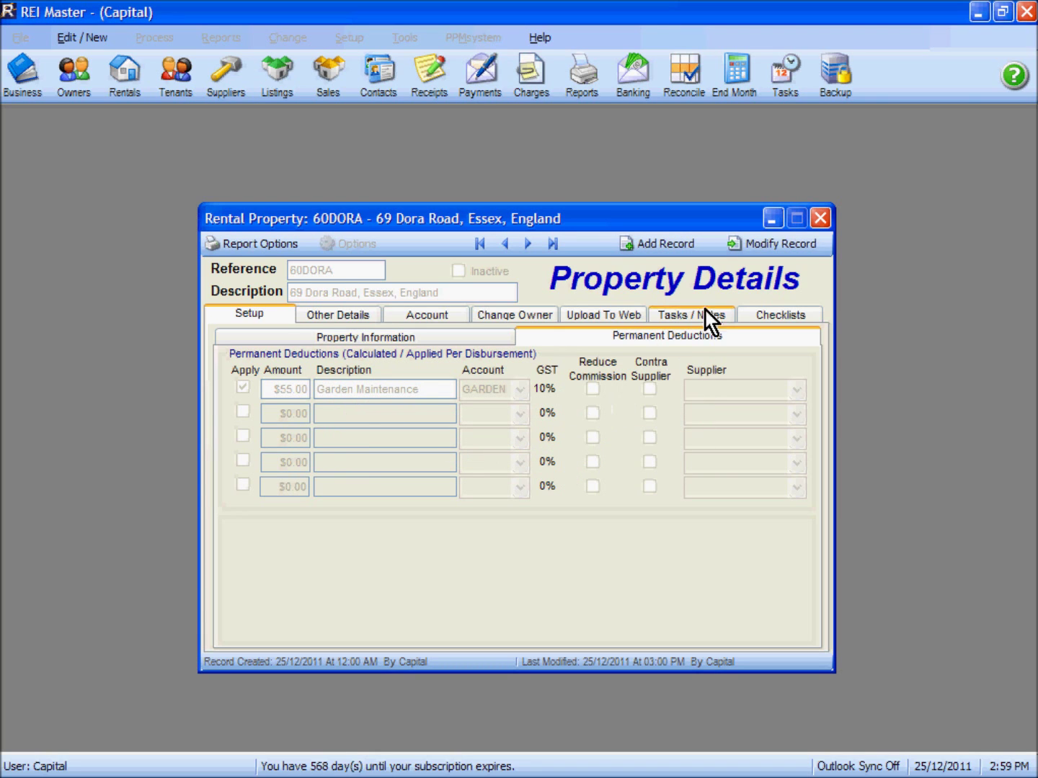
Step: Close the record, find 60DORA in Rental Properties and reopen it
click(818, 223)
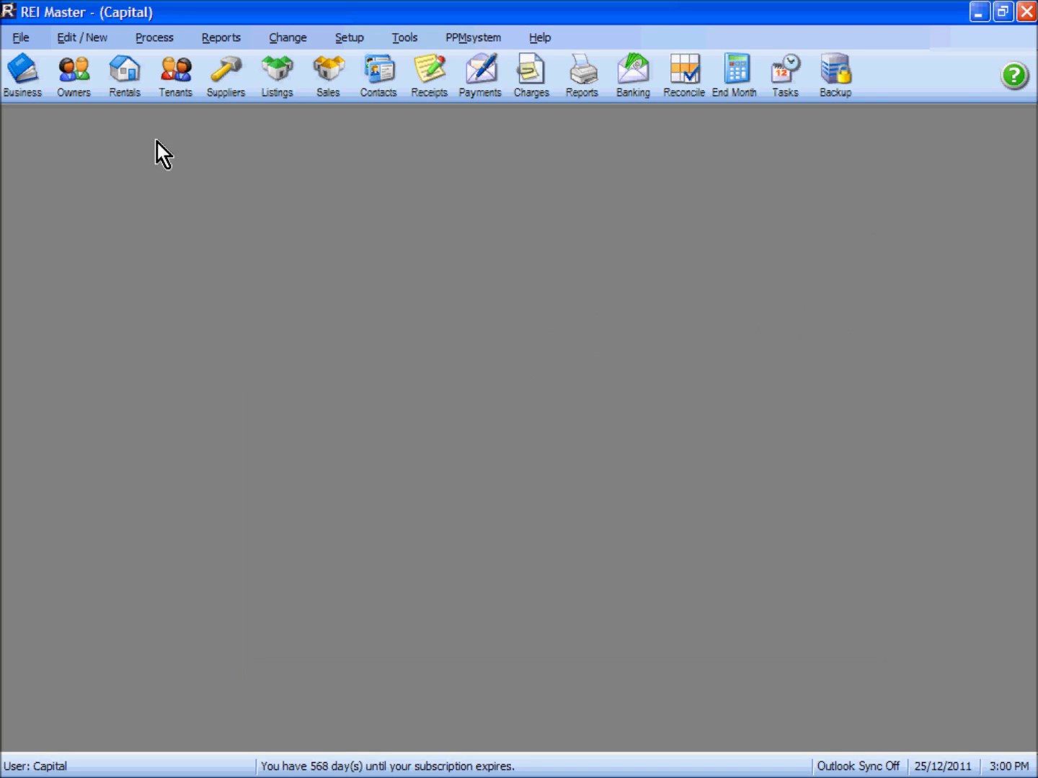
click(132, 95)
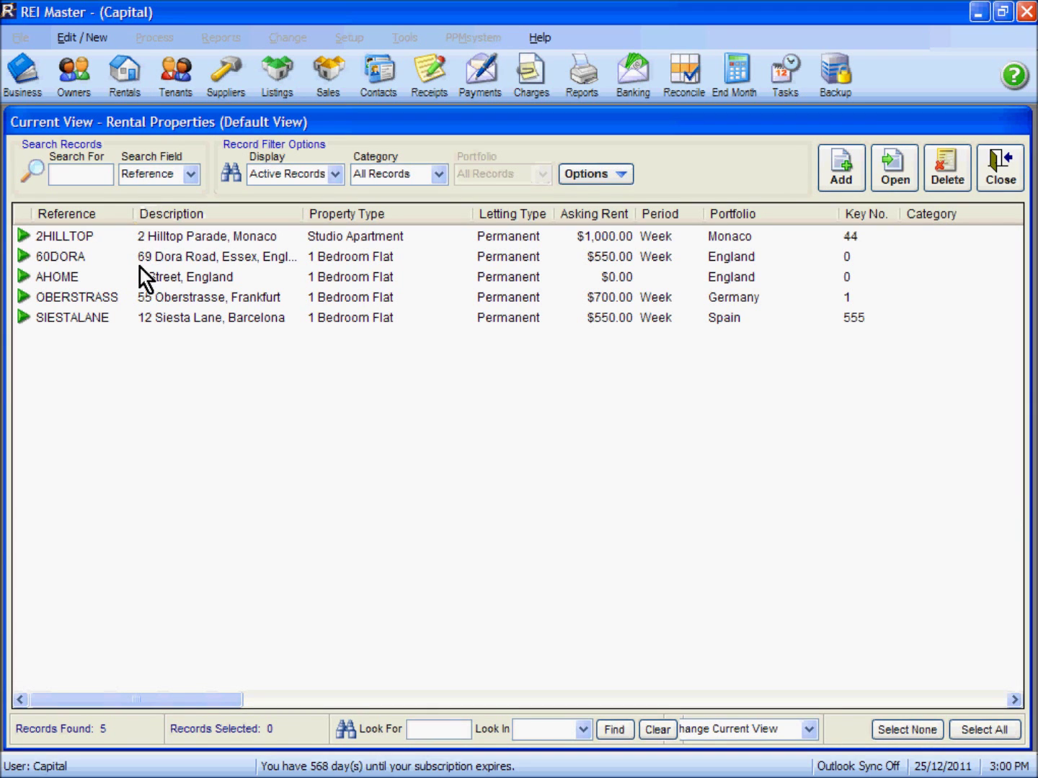
click(103, 258)
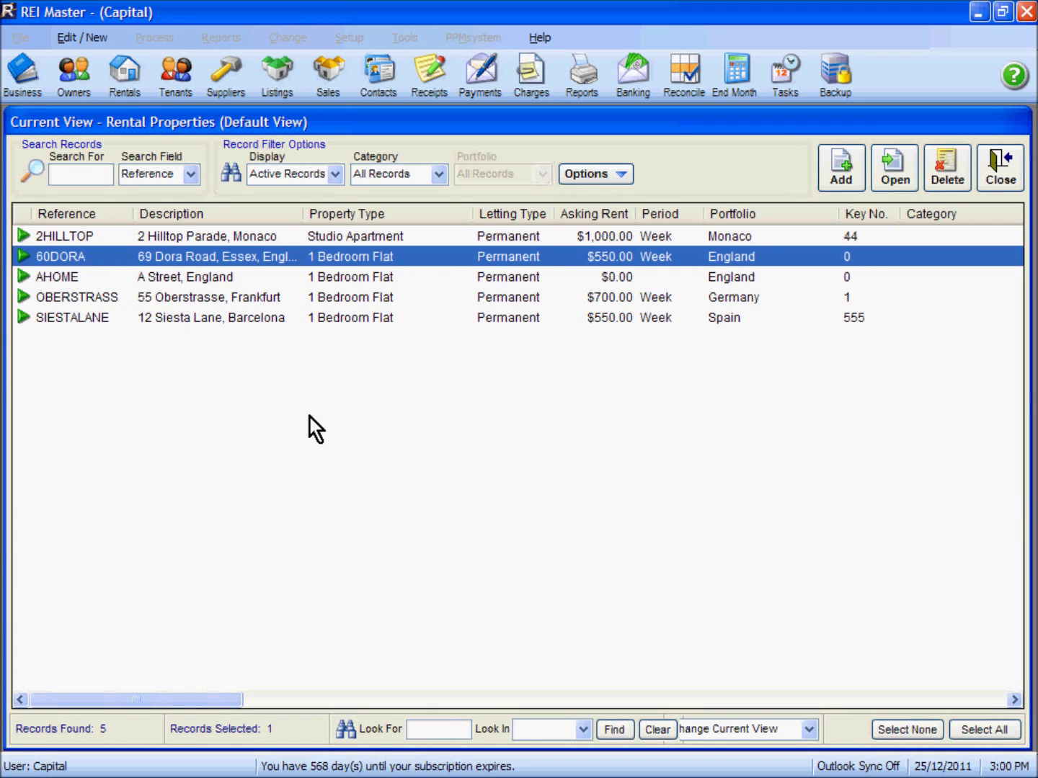
double_click(256, 255)
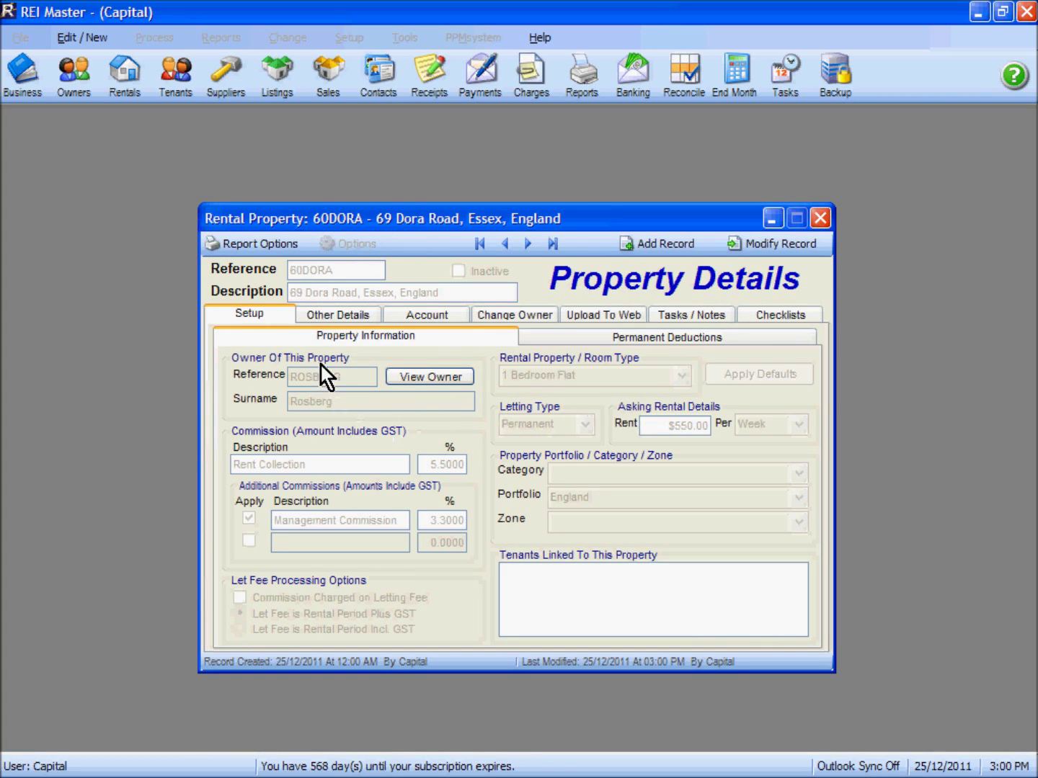